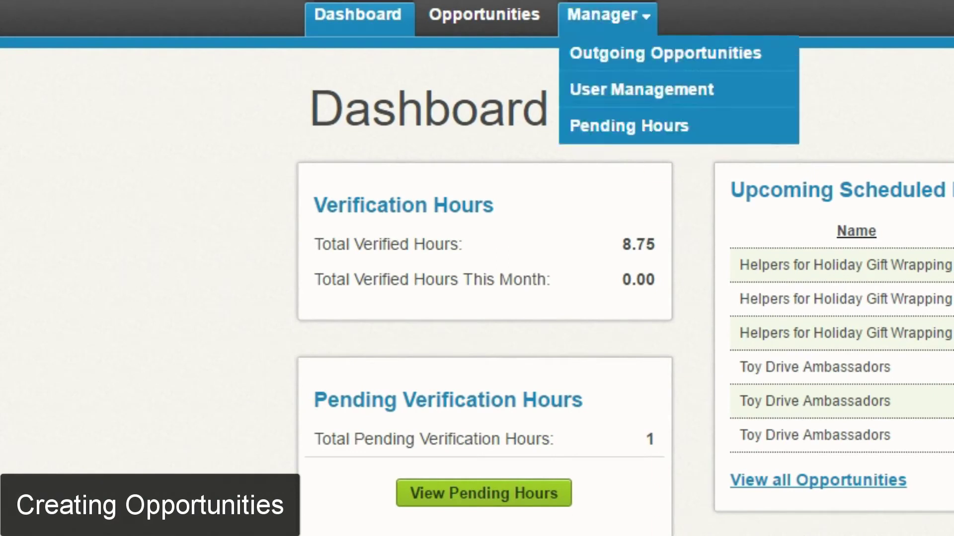
- Start a new volunteer opportunity named "Test" and enter "Test" as its description
click(504, 23)
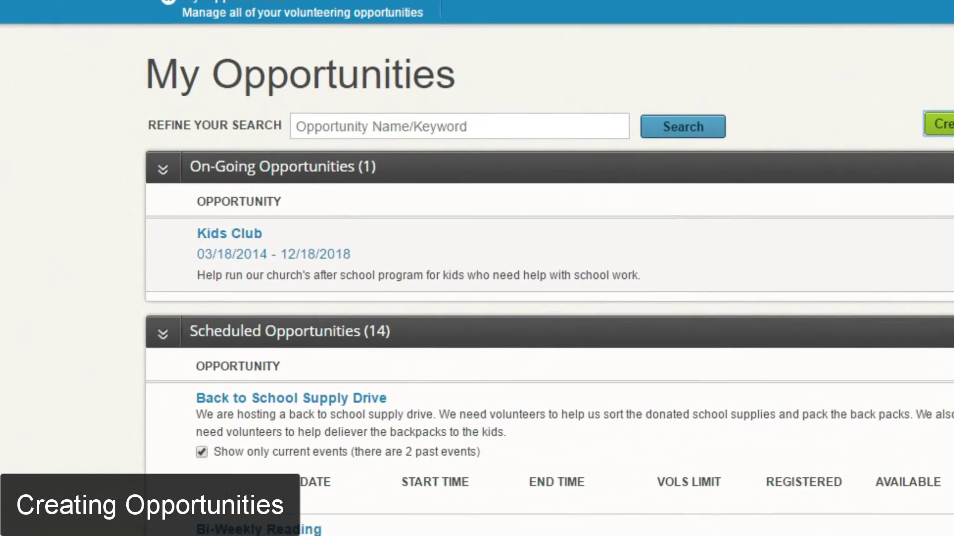
click(939, 124)
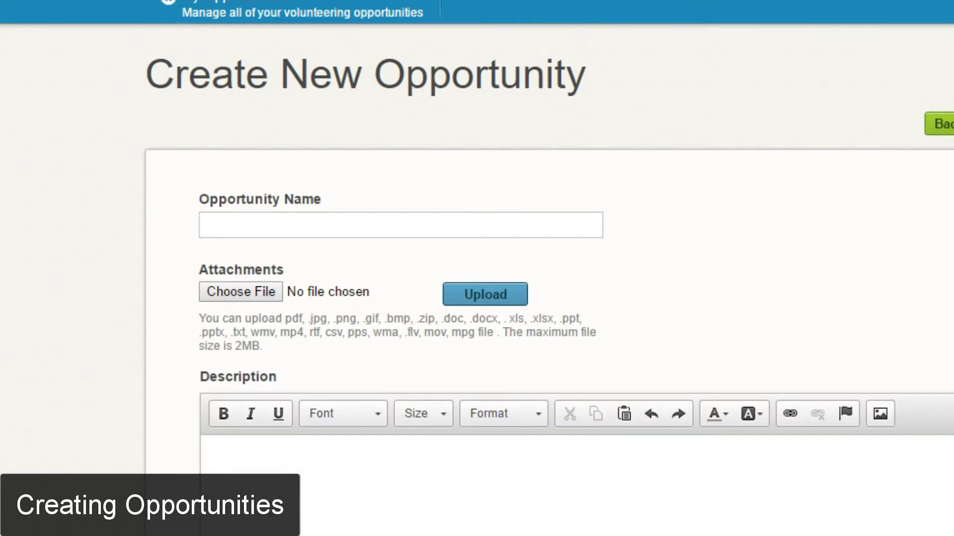
click(551, 228)
text(Test)
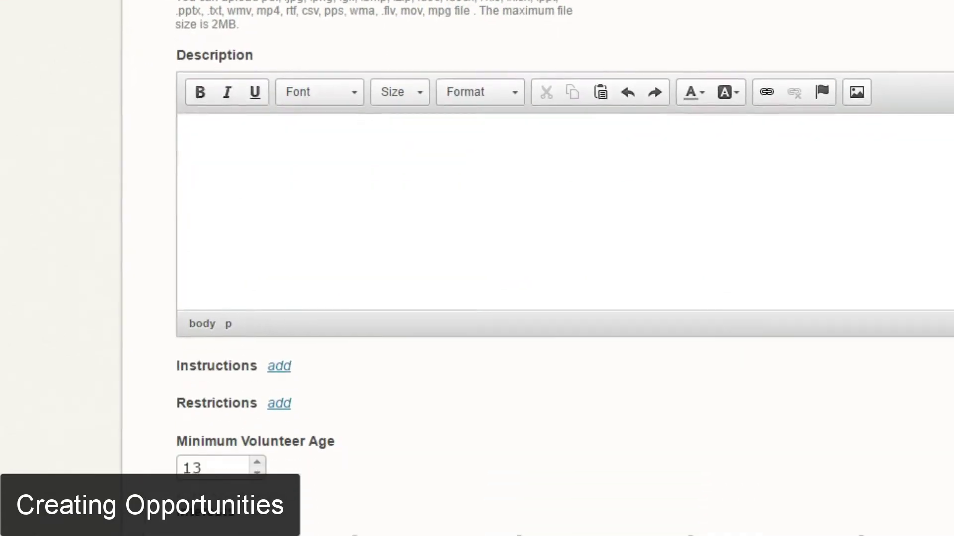
click(196, 142)
text(Test)
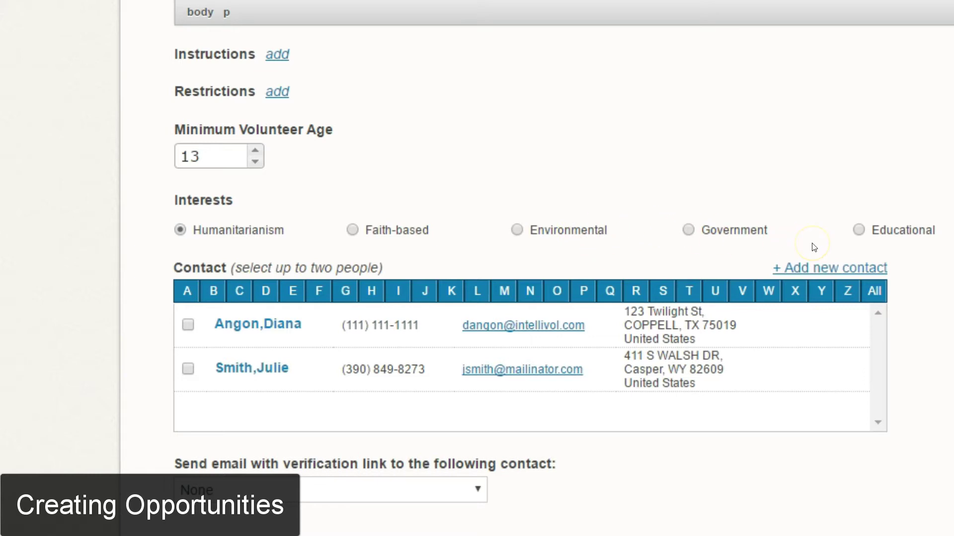
- Assign the second listed person as the opportunity's contact and have the verification link emailed to that contact
scroll(745, 278, down, 3)
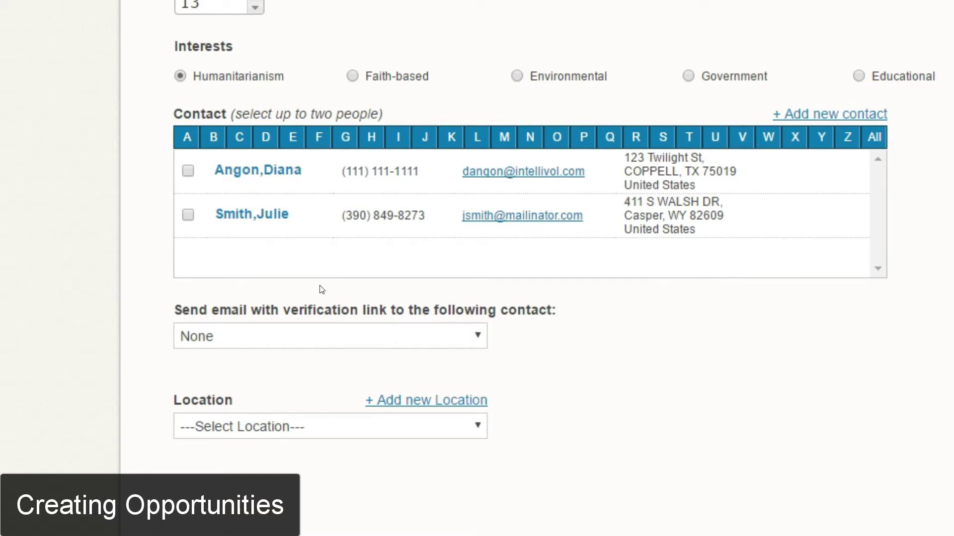
click(188, 215)
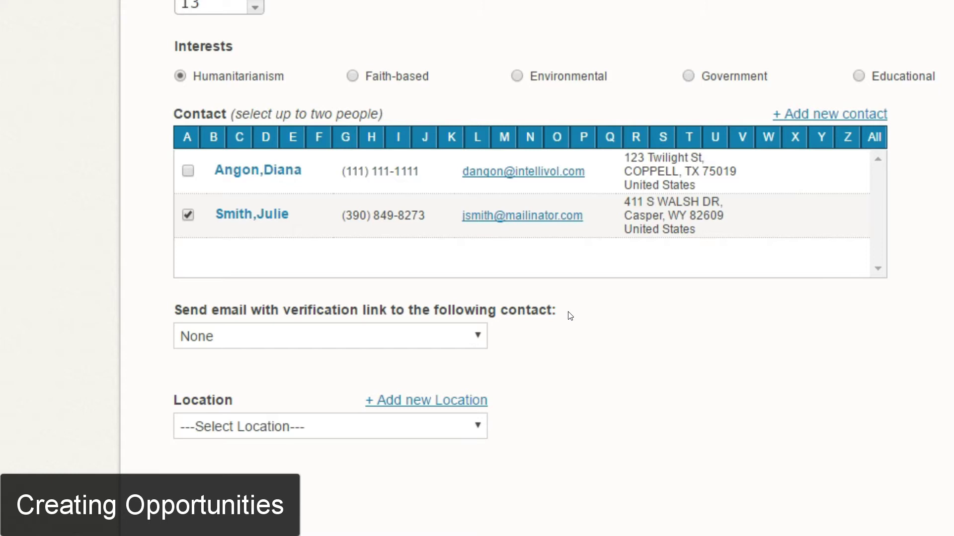
scroll(570, 316, down, 3)
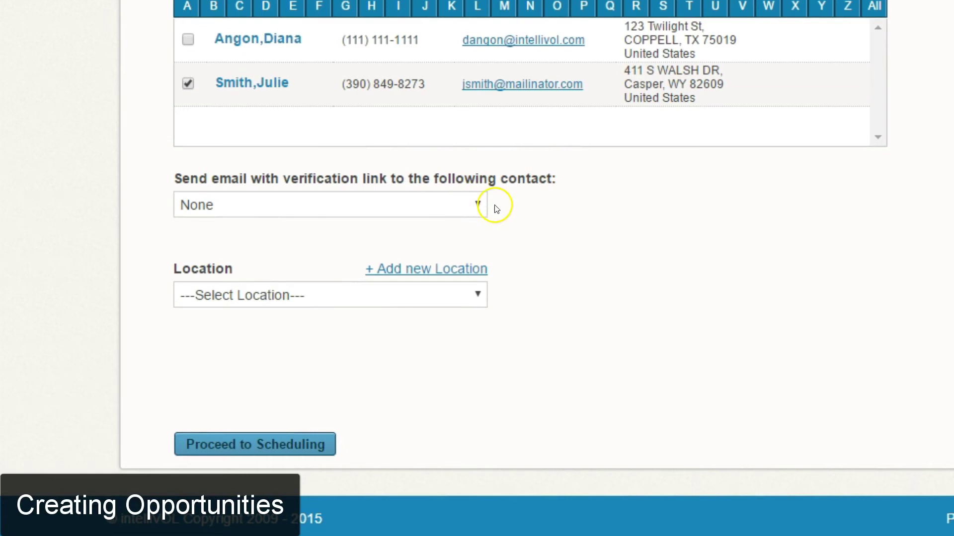
click(477, 204)
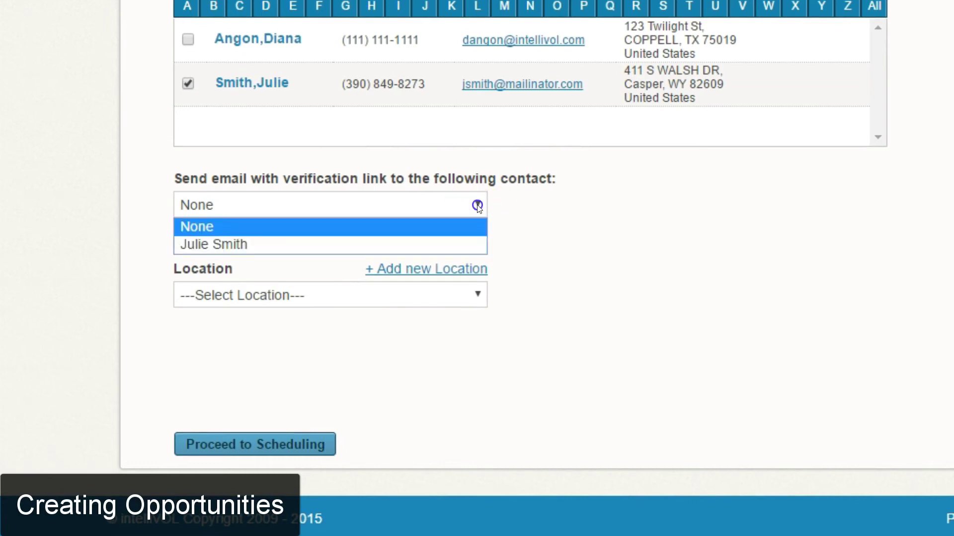
click(468, 237)
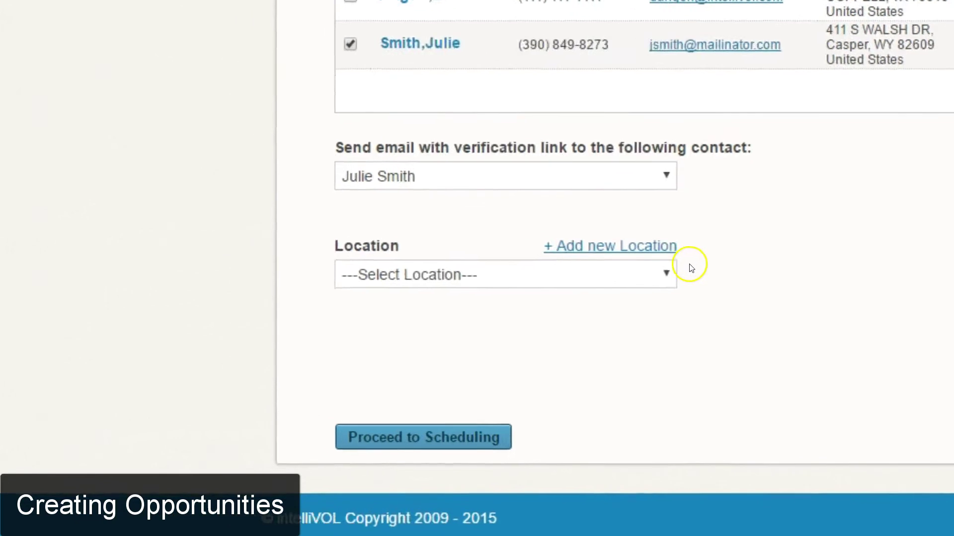
- Set the opportunity's location to Restoration Church and proceed to scheduling
click(750, 273)
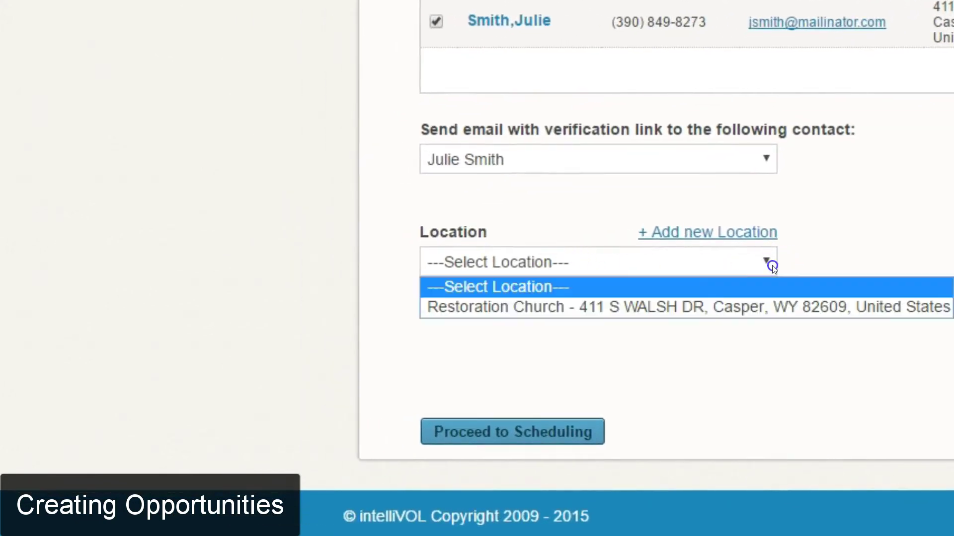
click(756, 304)
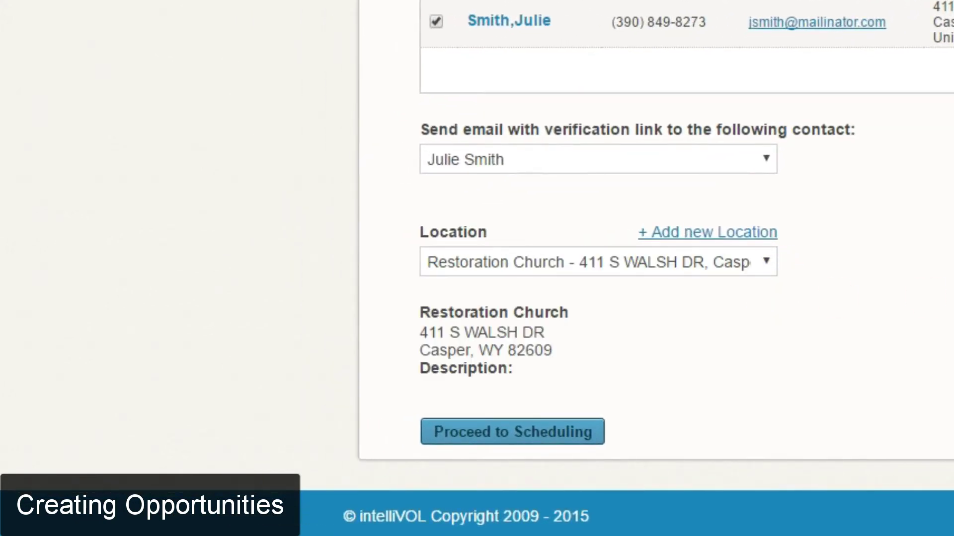
click(554, 435)
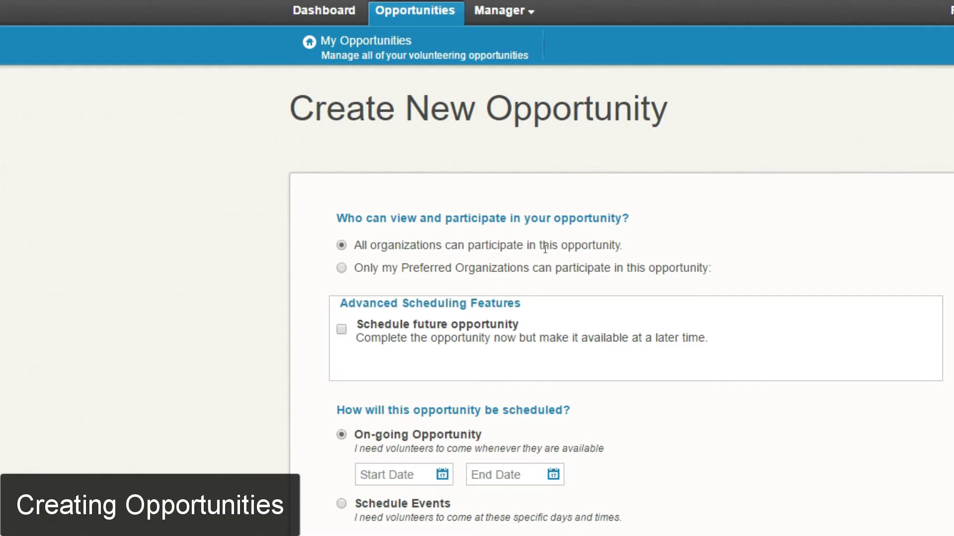
- Enable the future scheduling option and limit participation in the opportunity to preferred organizations only
key(space)
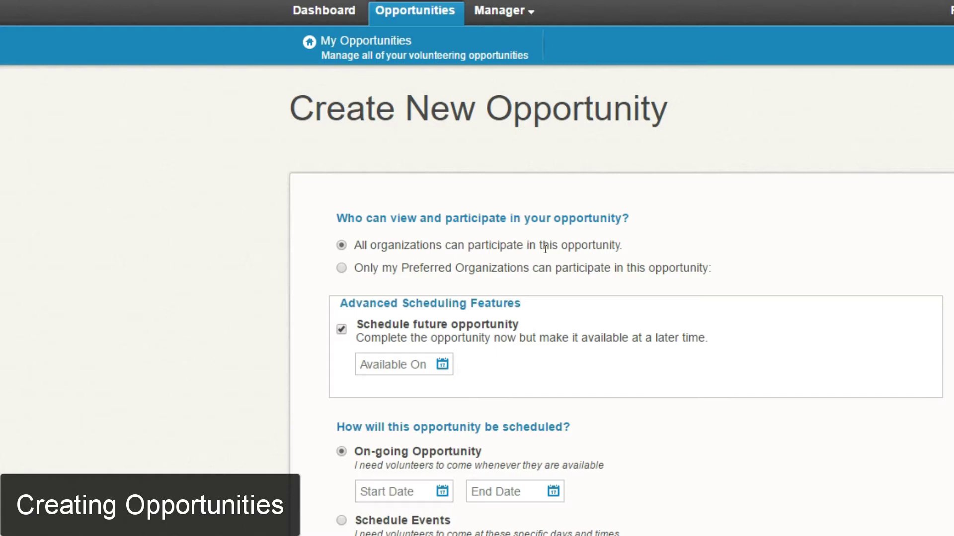
click(857, 439)
click(858, 454)
click(340, 269)
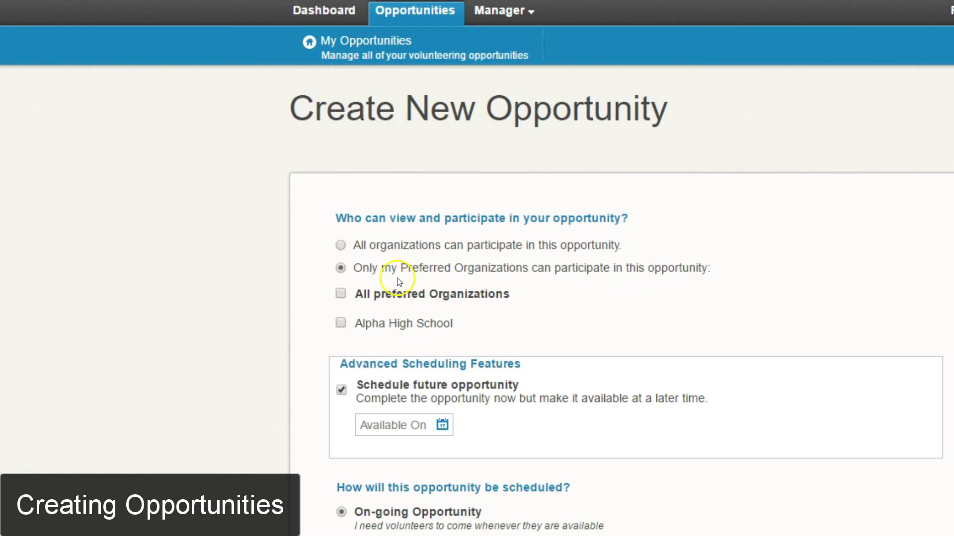
drag(401, 268, 527, 265)
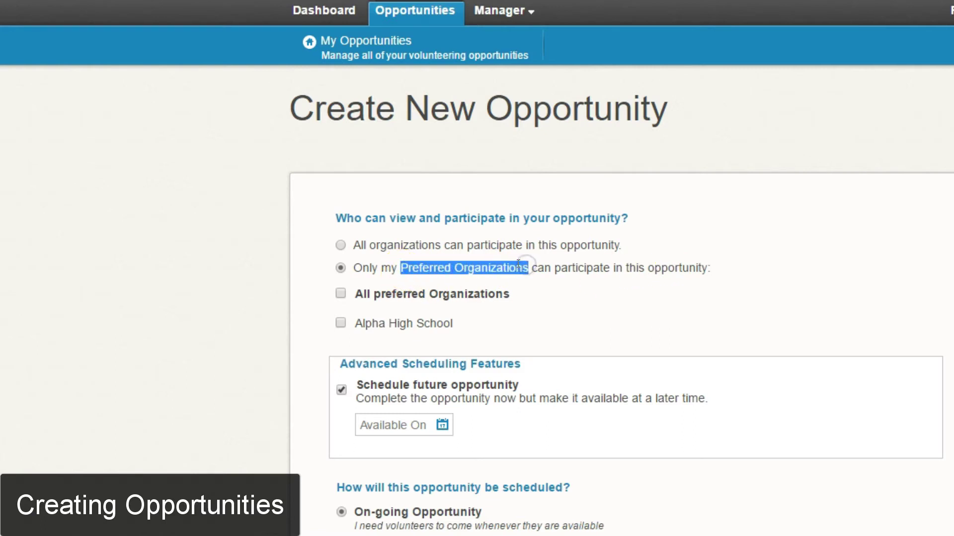
mouse_move(506, 12)
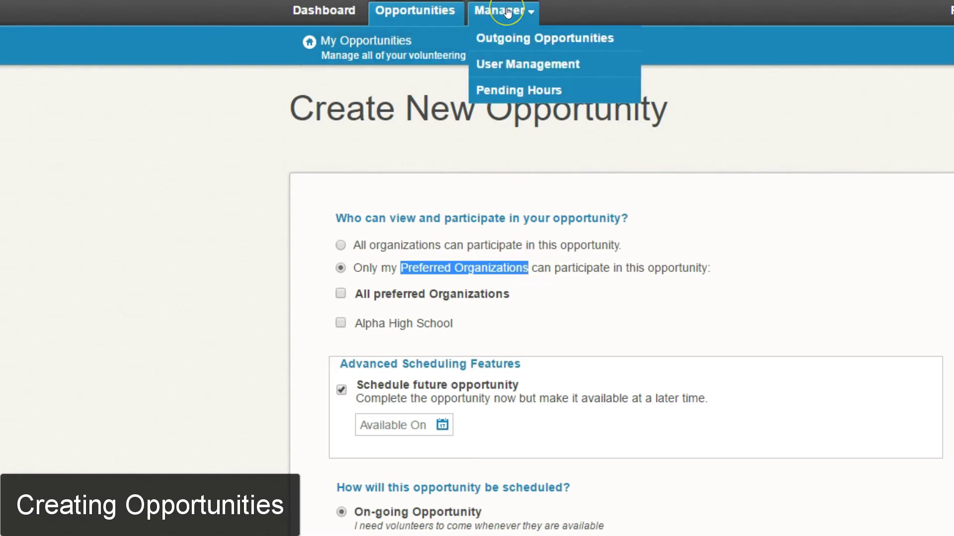
click(527, 34)
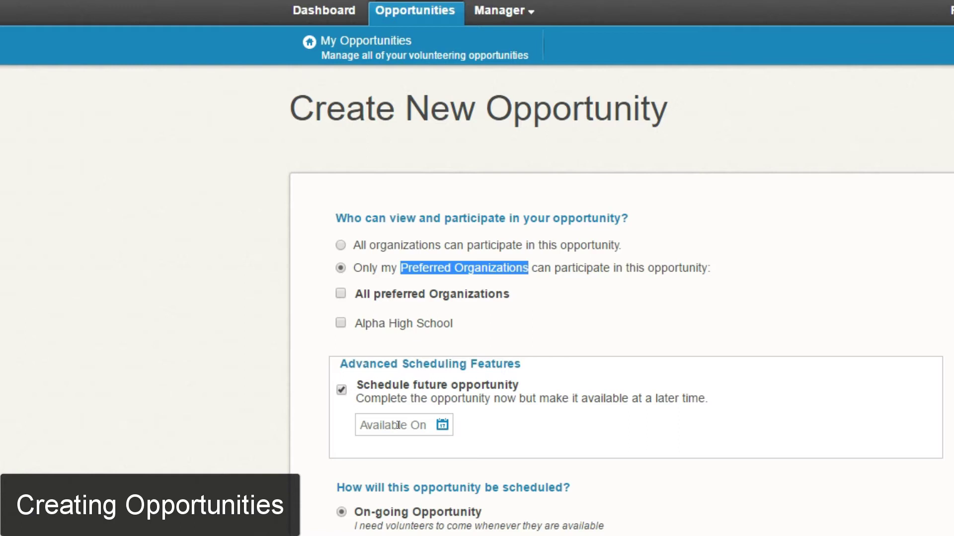
- Change the opportunity's scheduling from on-going to scheduled events on specific days and times
scroll(476, 298, down, 7)
click(622, 132)
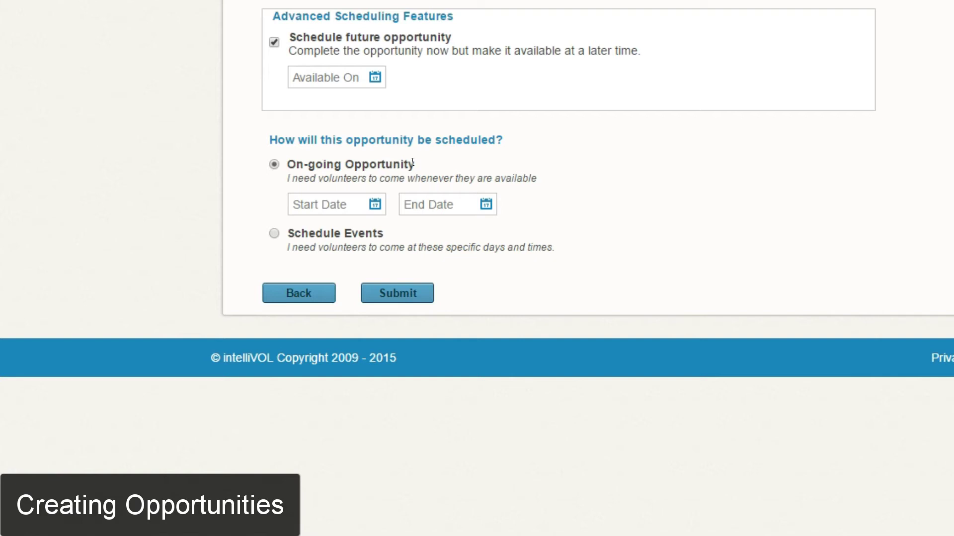
click(292, 213)
click(447, 208)
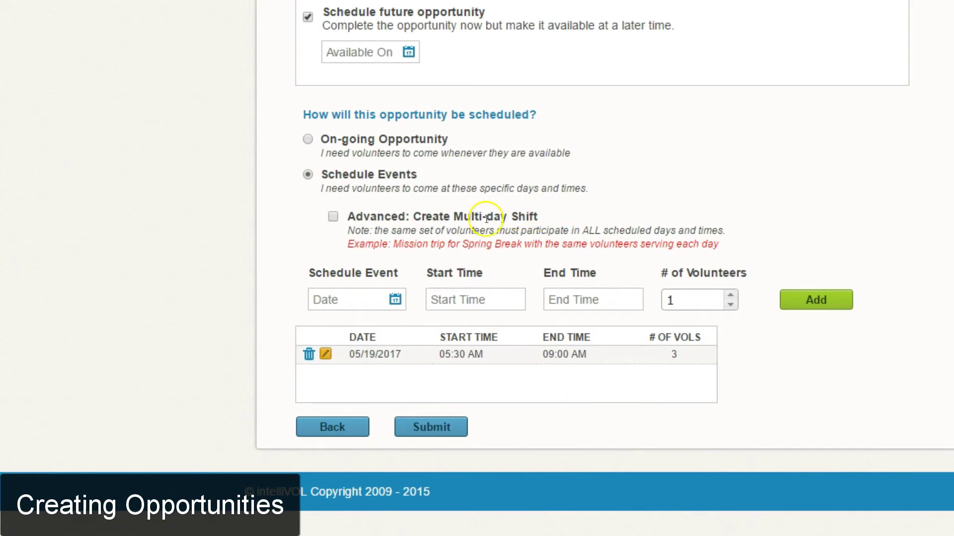
click(363, 297)
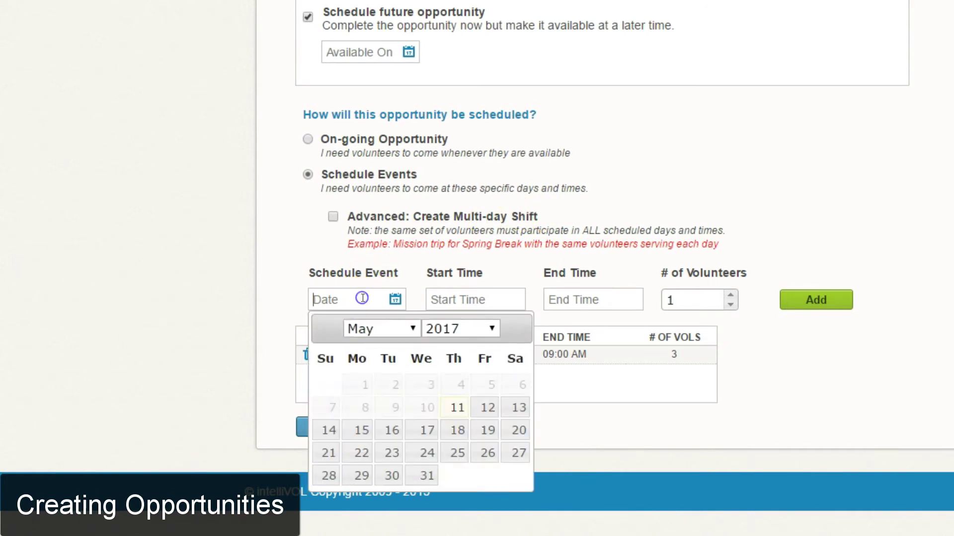
click(483, 299)
click(581, 301)
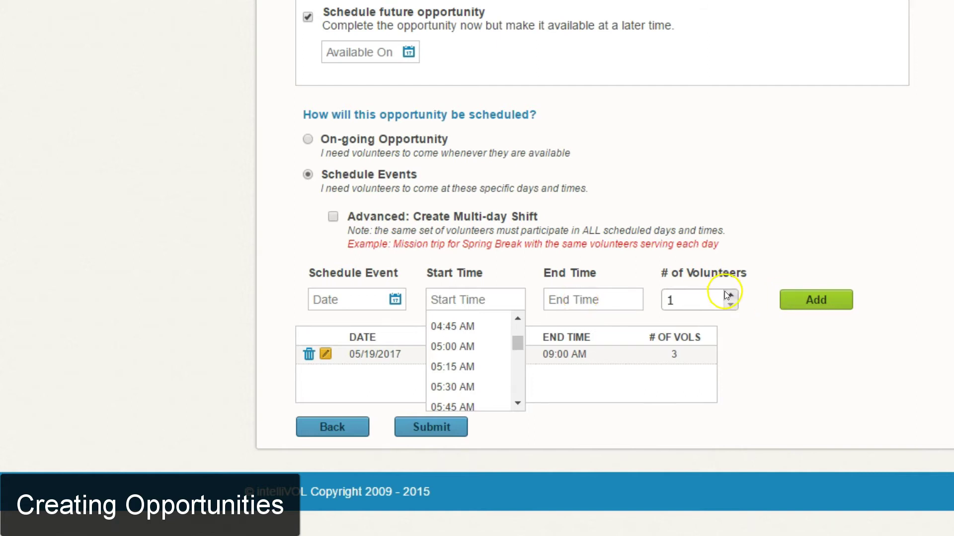
click(796, 244)
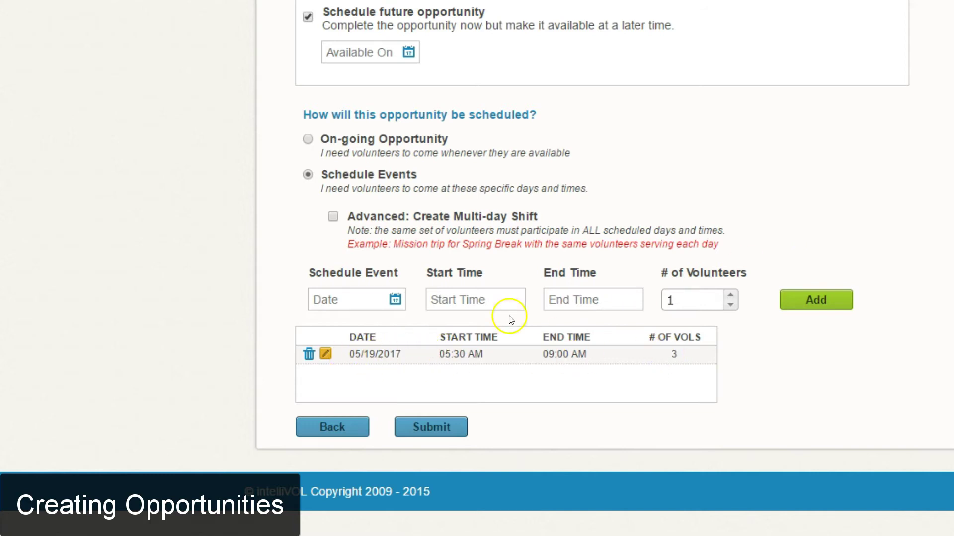
- Fill in an event on 05/25/2017 with start time 05:30 AM and end time 01:00 PM
click(358, 296)
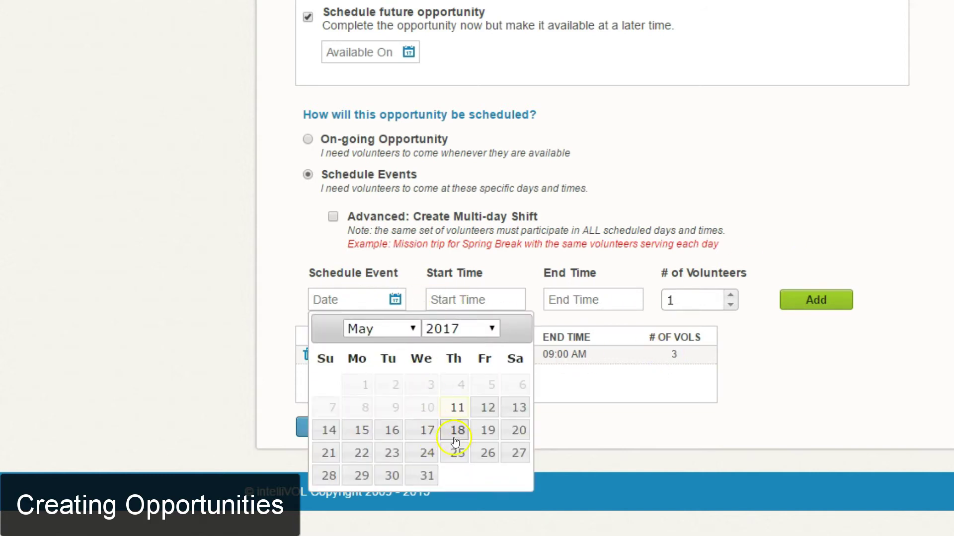
click(456, 449)
click(472, 302)
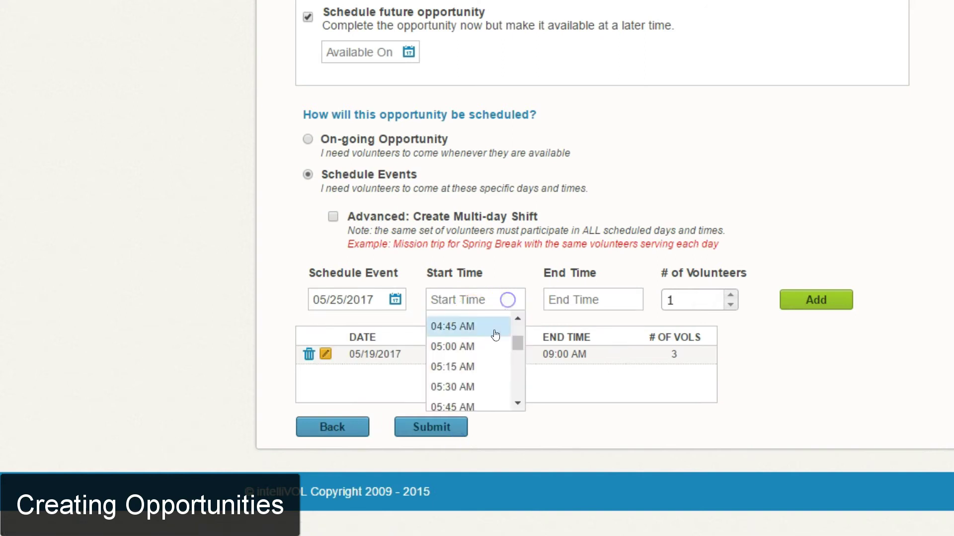
click(462, 387)
click(579, 298)
scroll(584, 348, down, 6)
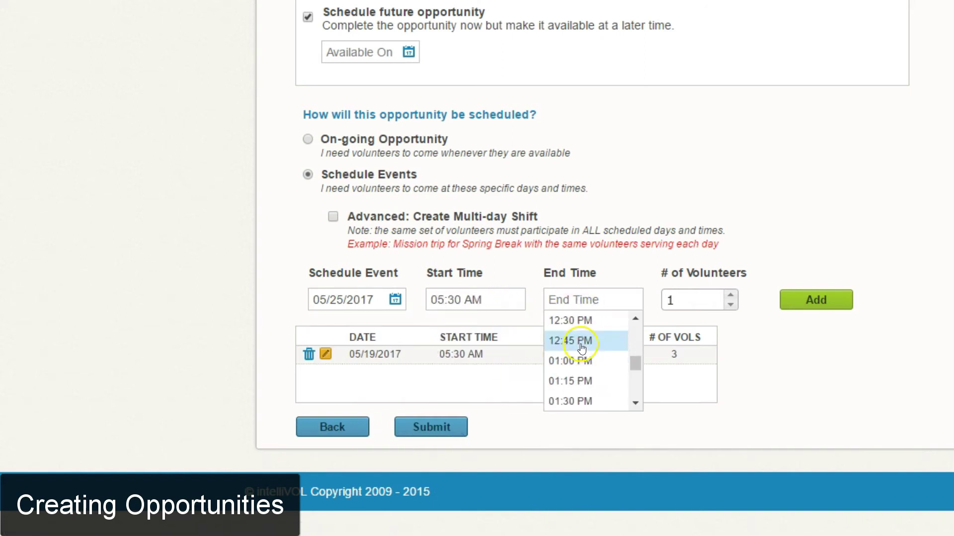
click(580, 362)
- Raise the number of volunteers for the 05/25/2017 event and add the event to the schedule
triple_click(731, 294)
triple_click(731, 294)
triple_click(731, 294)
click(819, 307)
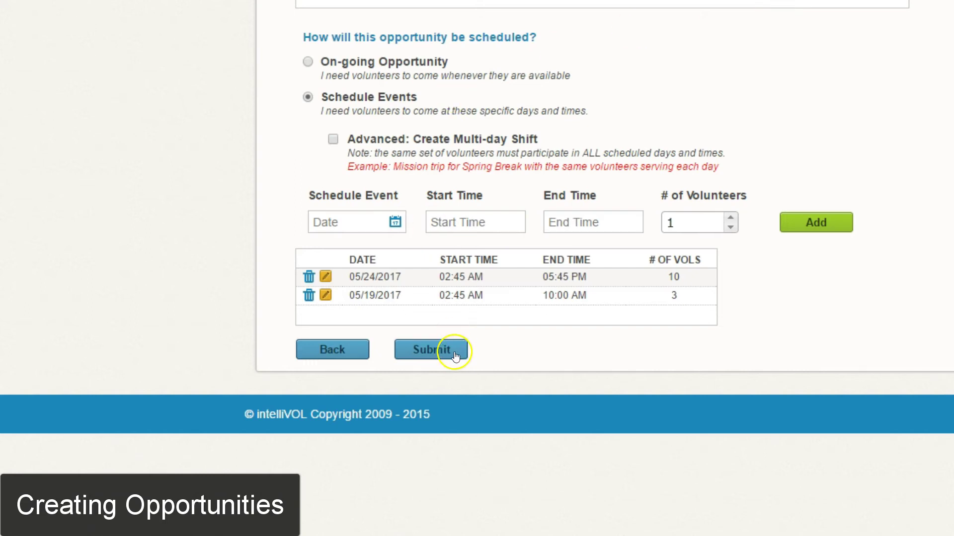
- Submit the new opportunity and review the Test entry with its events among the scheduled opportunities
click(455, 356)
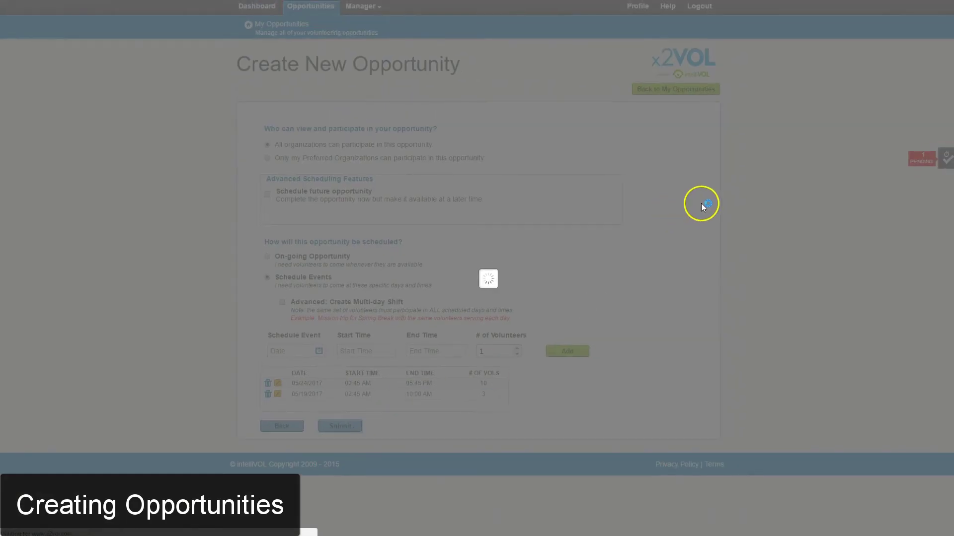
scroll(753, 211, down, 5)
scroll(753, 211, down, 10)
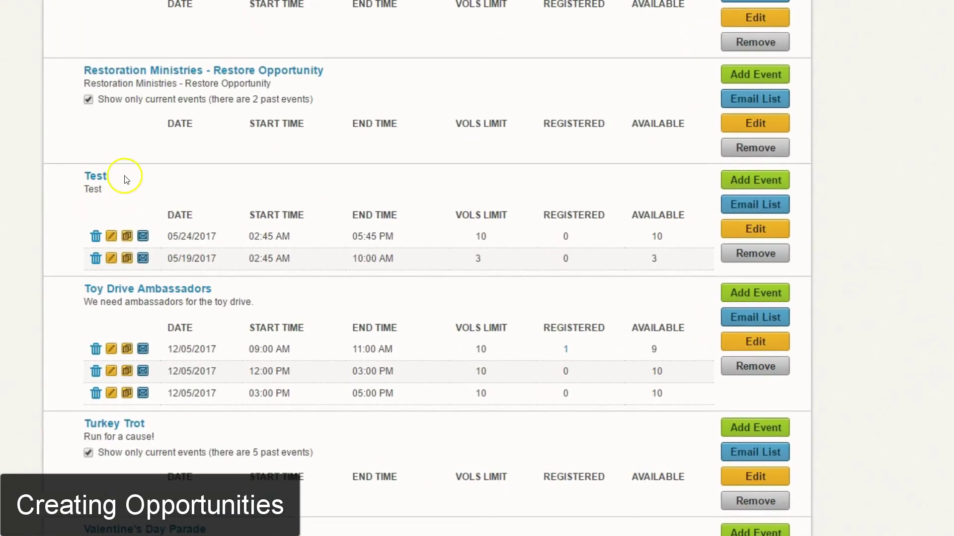
drag(81, 183, 332, 255)
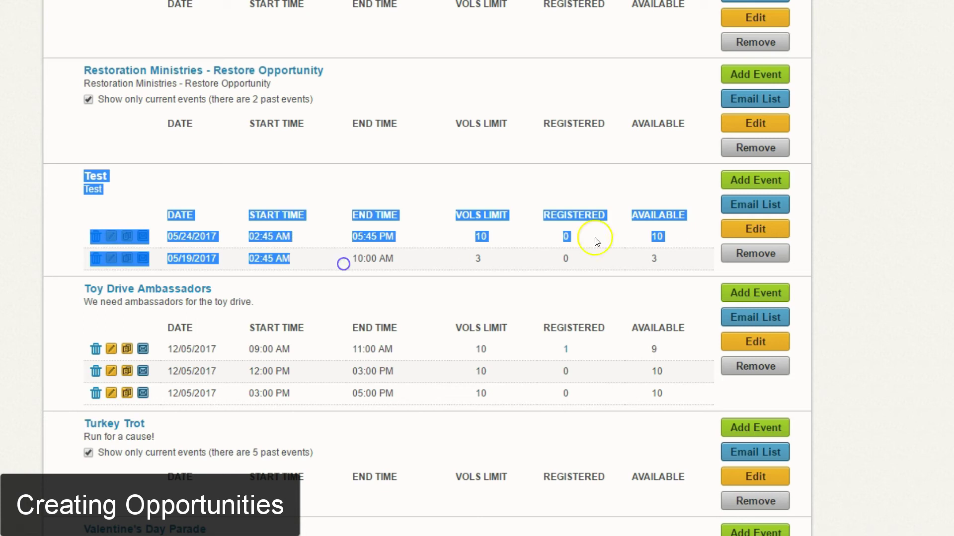
click(889, 192)
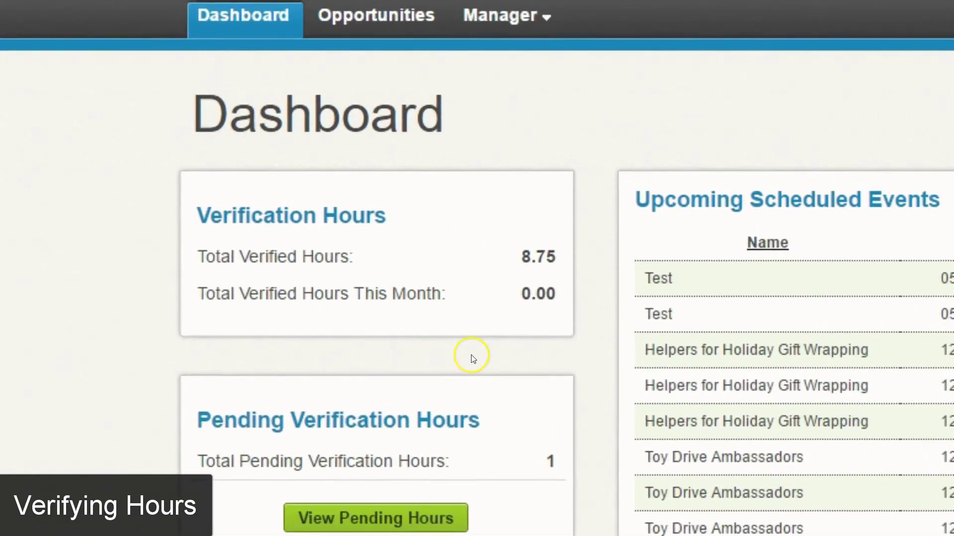
- Open the list of pending volunteer hours awaiting verification
click(533, 26)
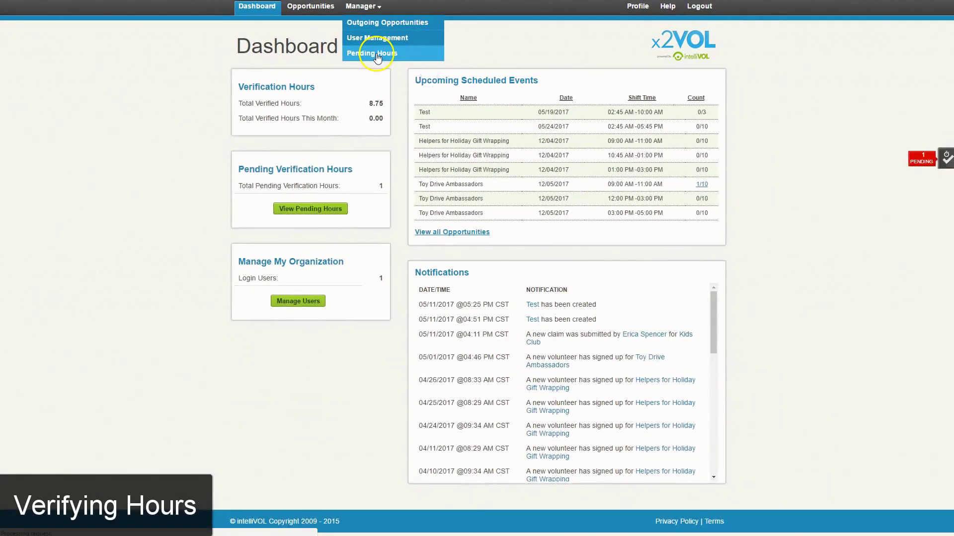
click(453, 93)
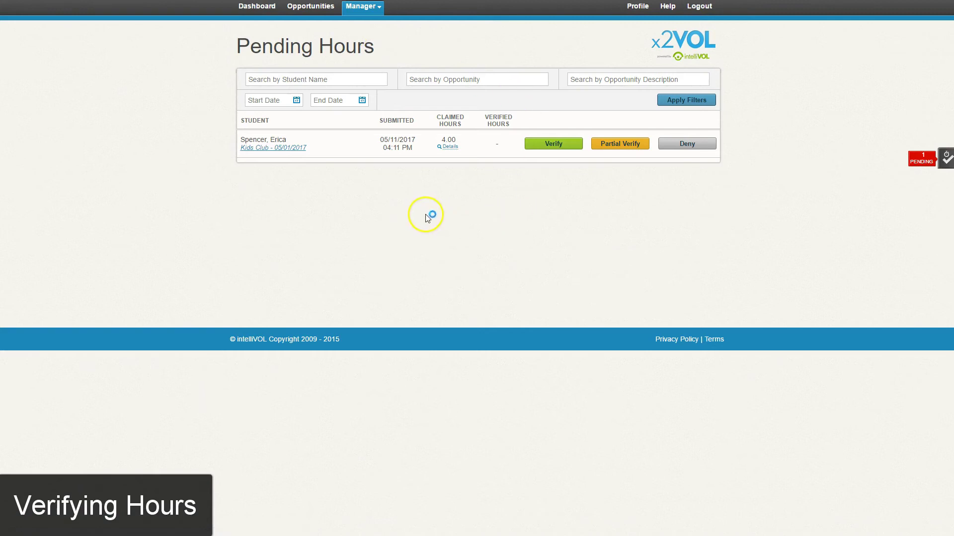
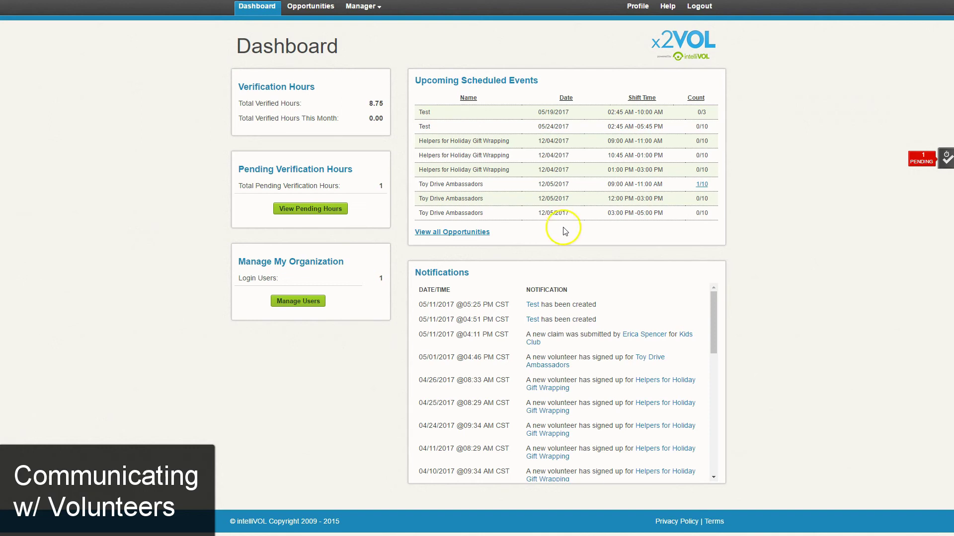
- Open the email form for volunteers registered for the Helpers for Holiday Gift Wrapping opportunity
click(321, 10)
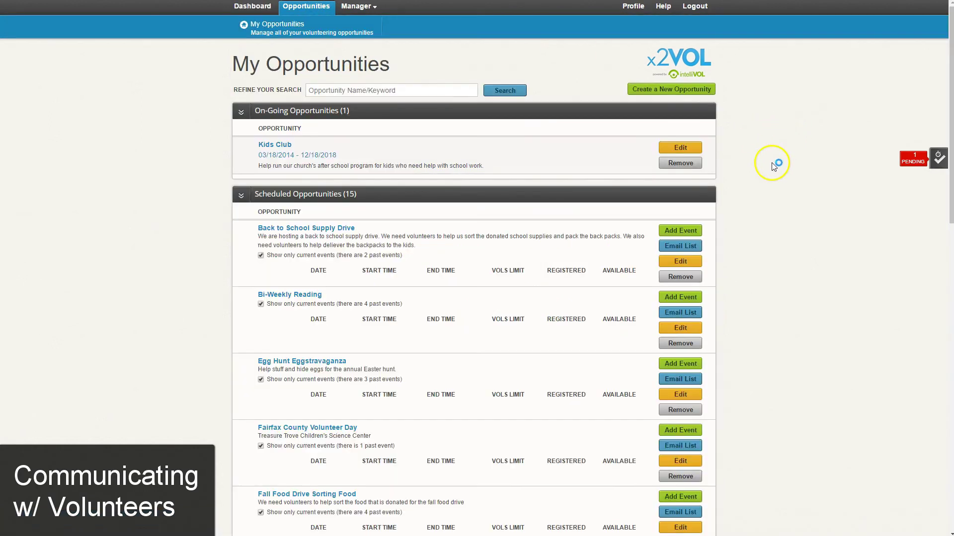
scroll(779, 164, down, 6)
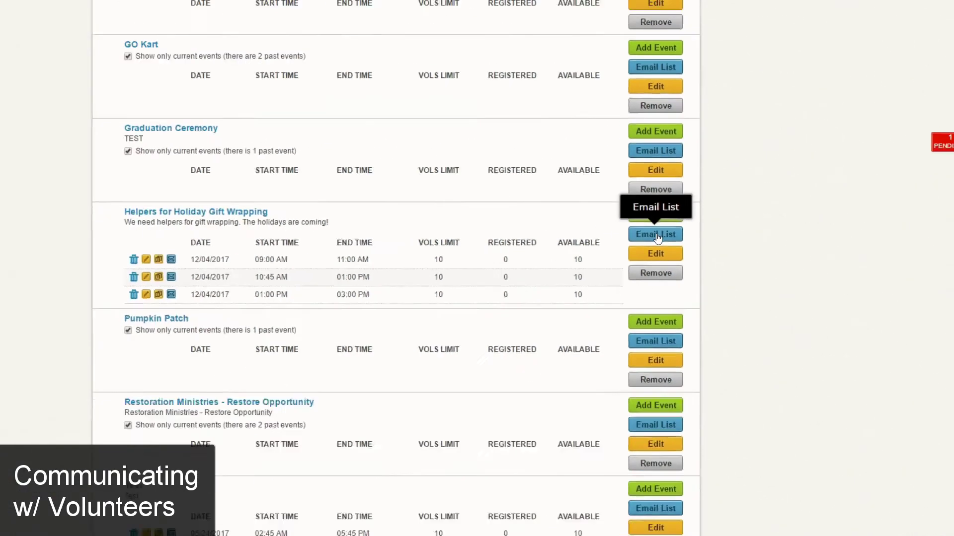
click(656, 235)
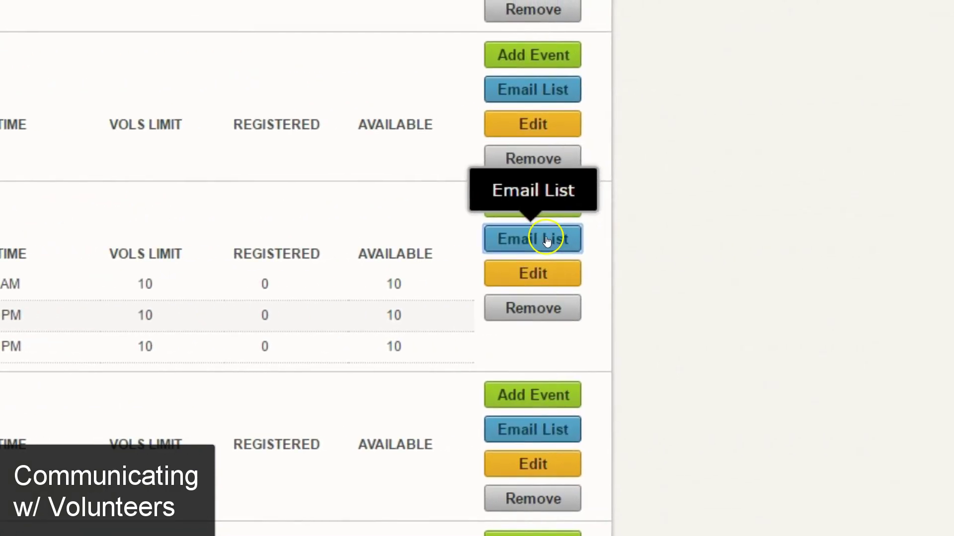
click(581, 251)
click(533, 239)
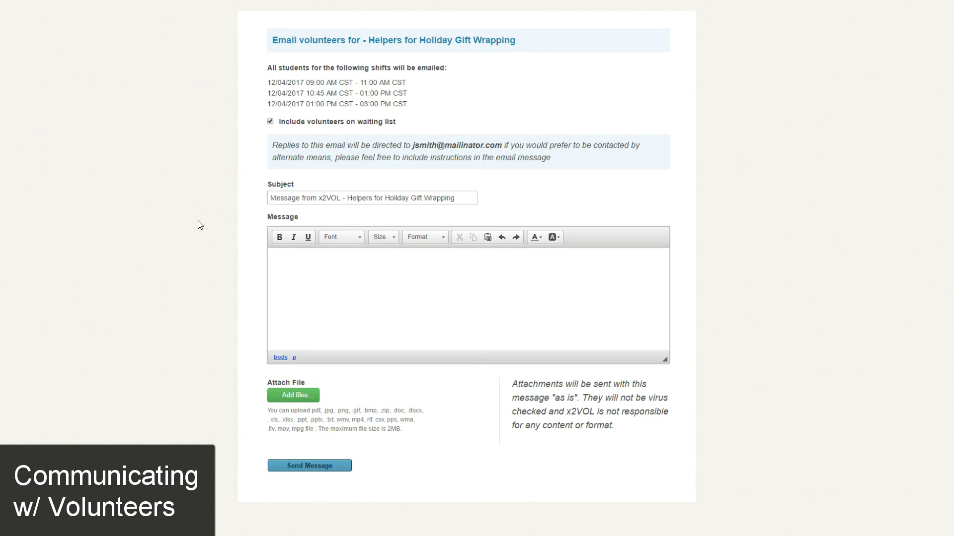
- Review the volunteer email form, including the shifts covered, waiting list option, reply address, subject and message area
click(194, 218)
click(192, 215)
click(187, 210)
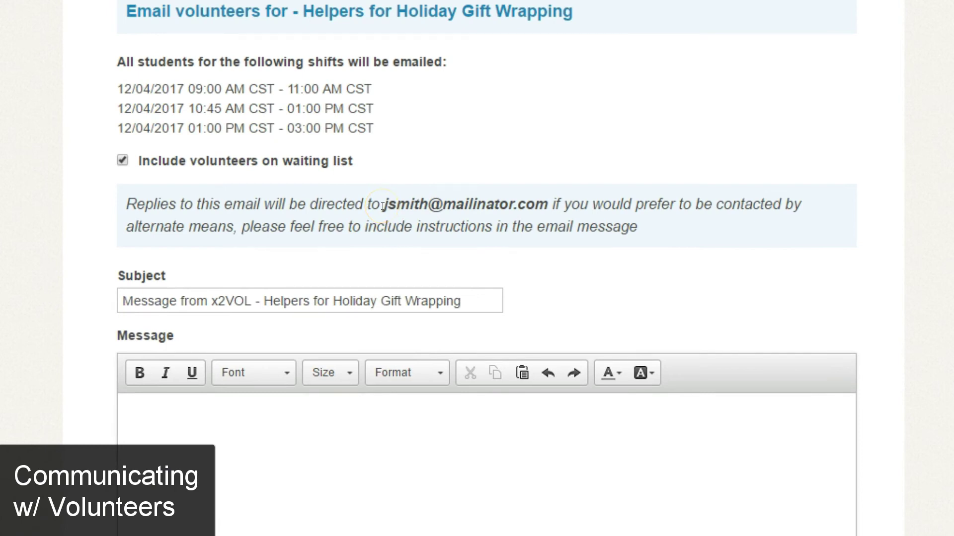
drag(382, 206, 548, 205)
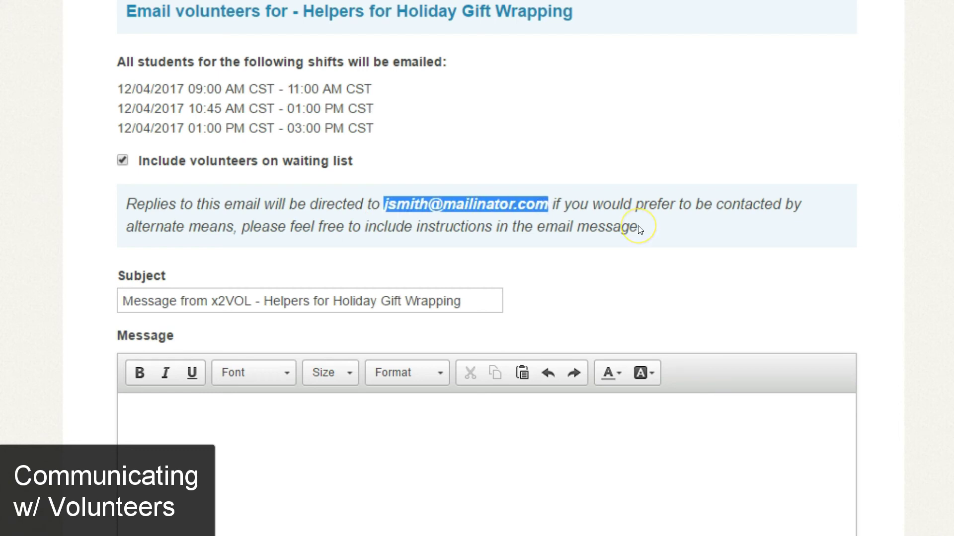
click(636, 190)
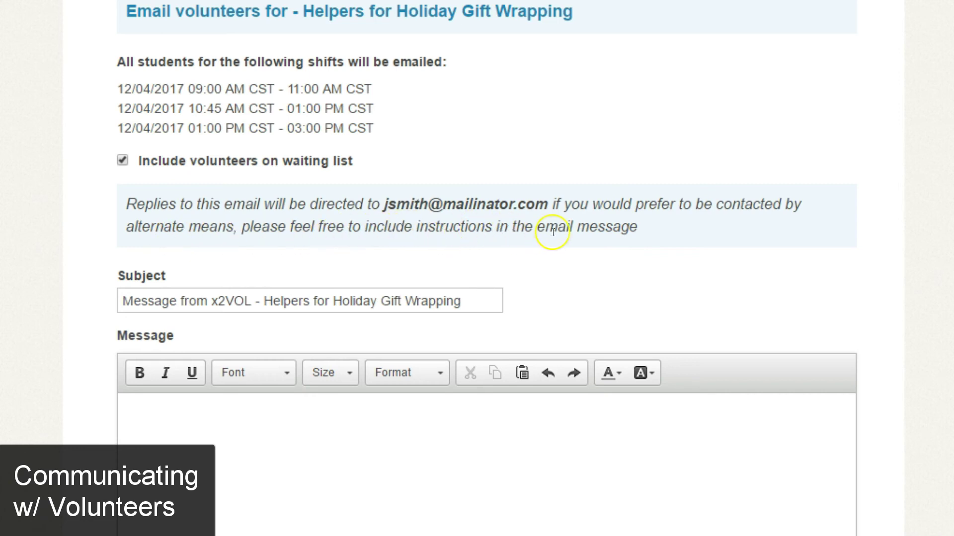
click(364, 453)
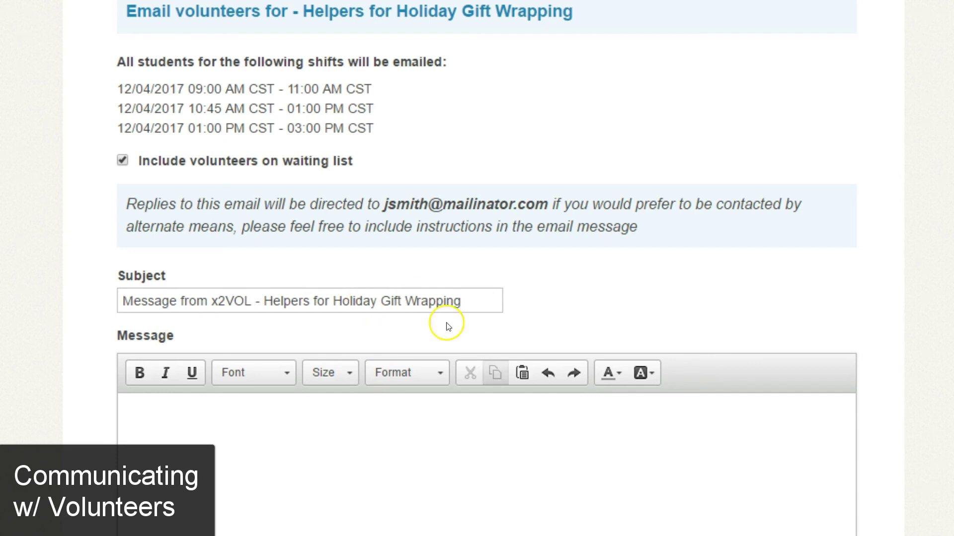
scroll(447, 324, down, 7)
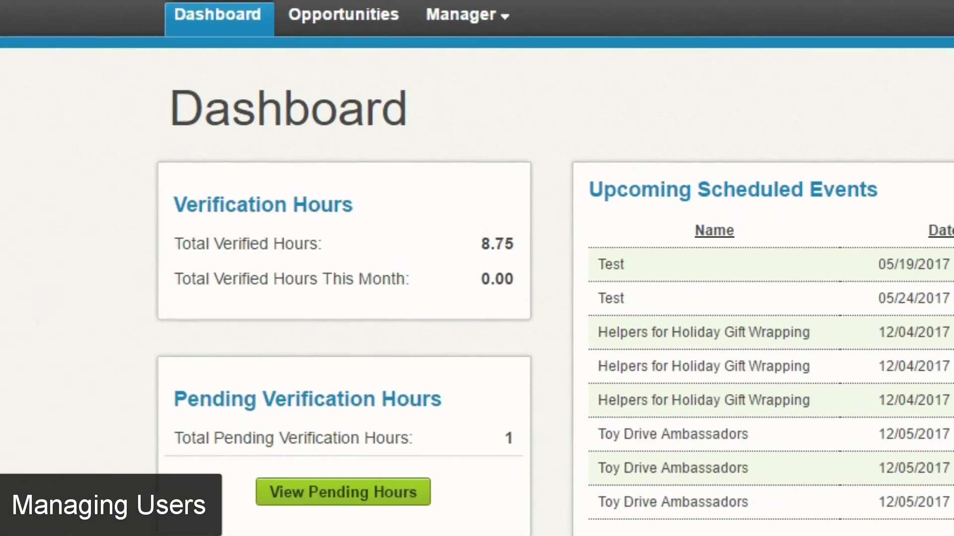
- Go to User Management and expand the list of staff users
click(480, 16)
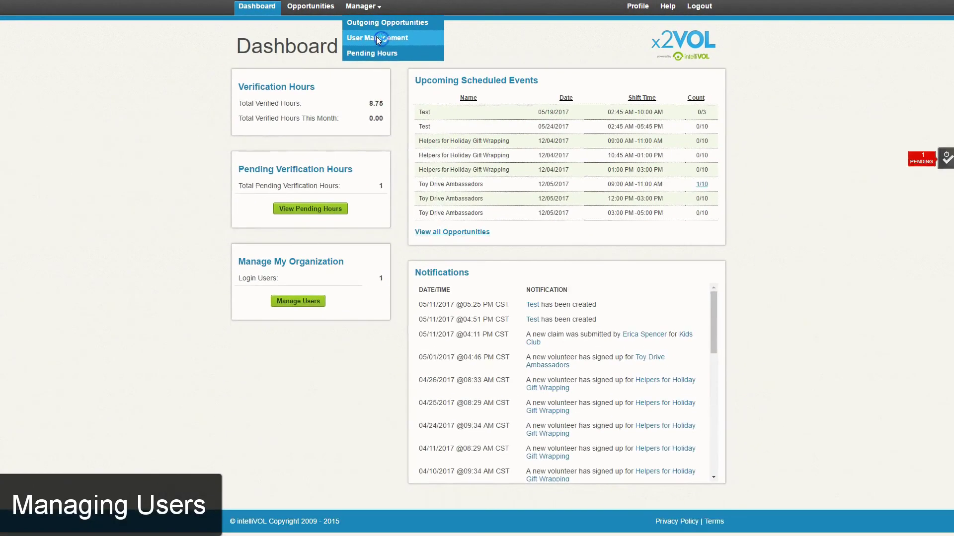
click(378, 40)
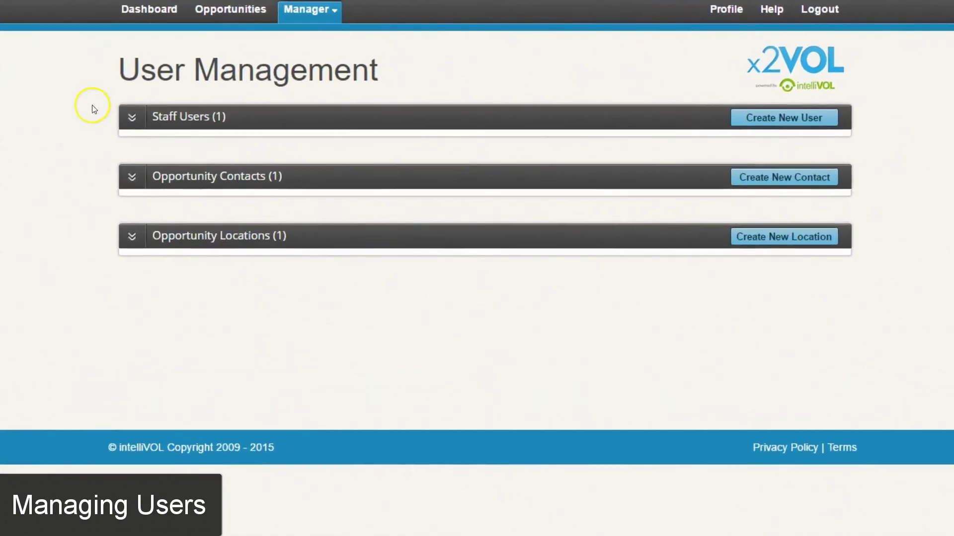
click(132, 118)
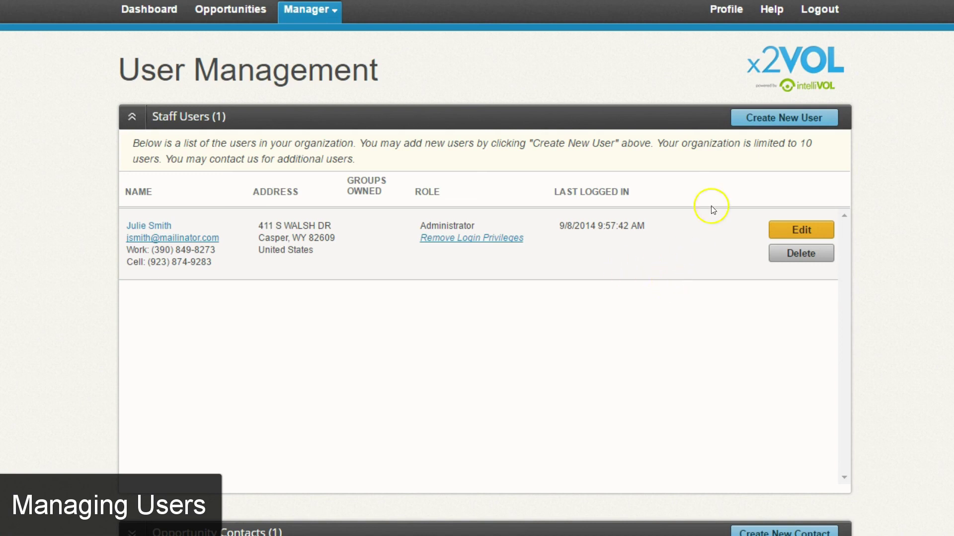
- Start creating a new staff user and look through the available user roles without choosing one
click(793, 120)
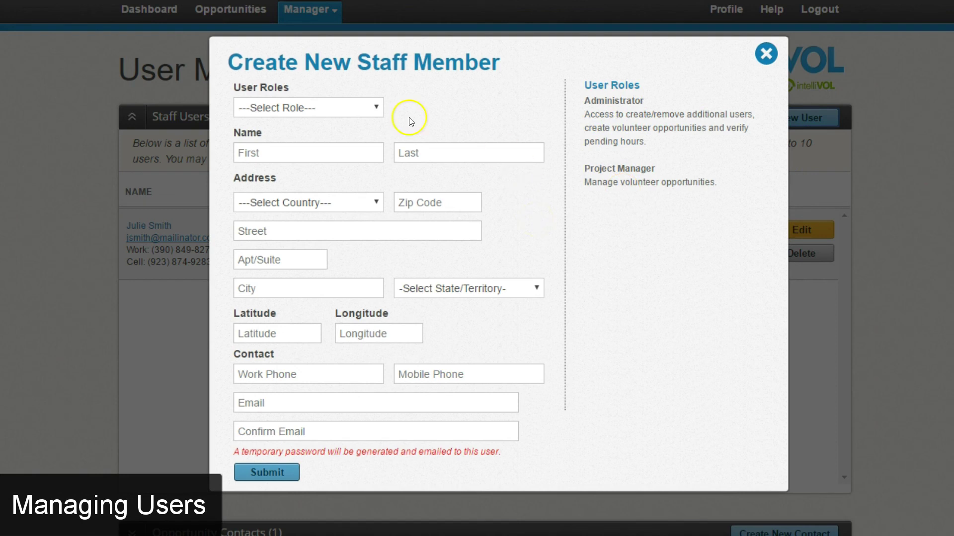
click(368, 109)
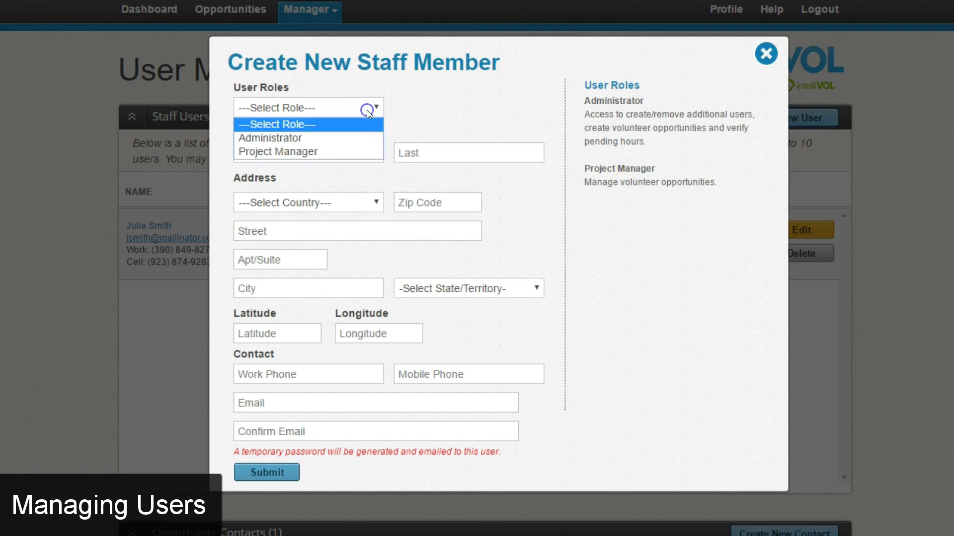
click(454, 99)
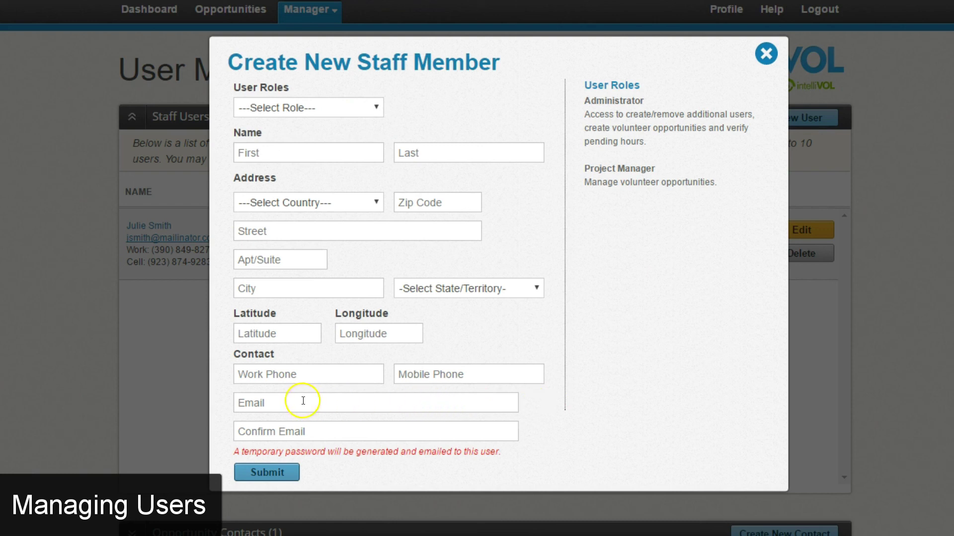